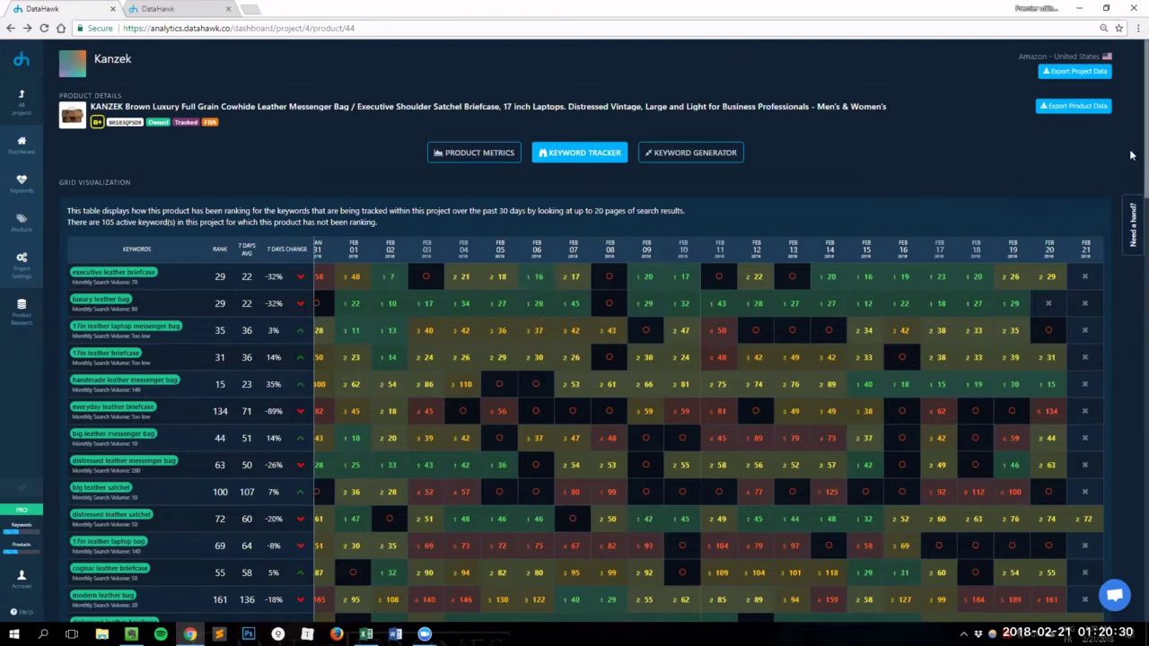
Step: Scroll the Kanzek bag's Keyword Tracker page to view its 105-keyword ranking grid
{"action": "left_click_drag", "start_coordinate": [1131, 155], "coordinate": [1131, 536]}
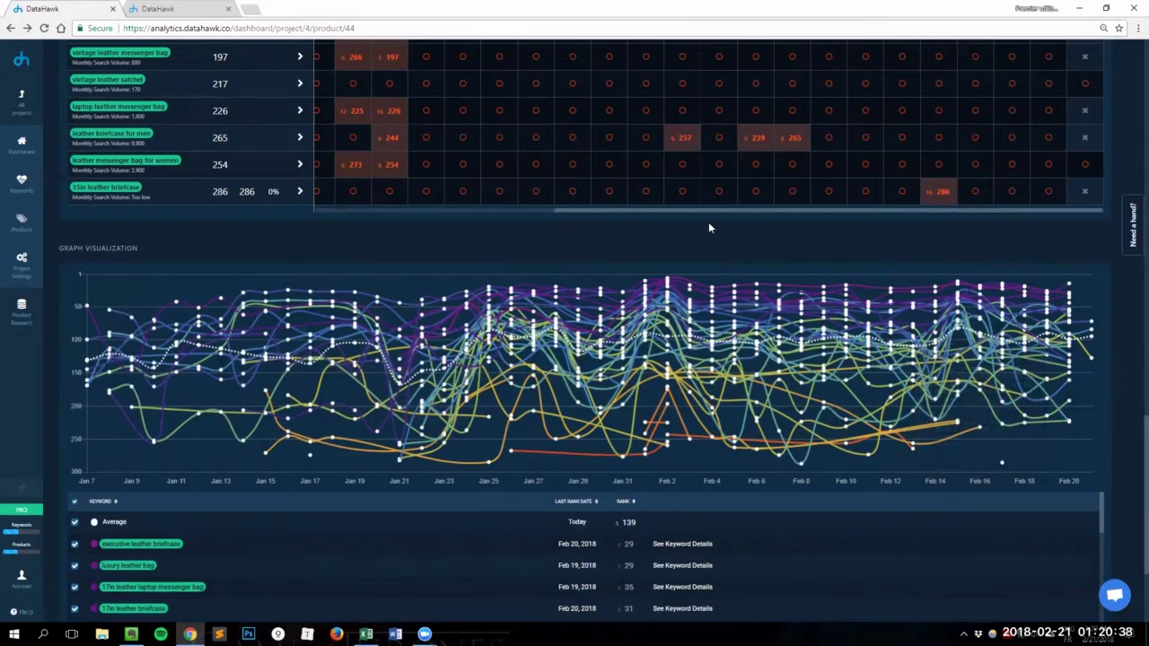
{"action": "left_click_drag", "start_coordinate": [1133, 476], "coordinate": [1133, 36]}
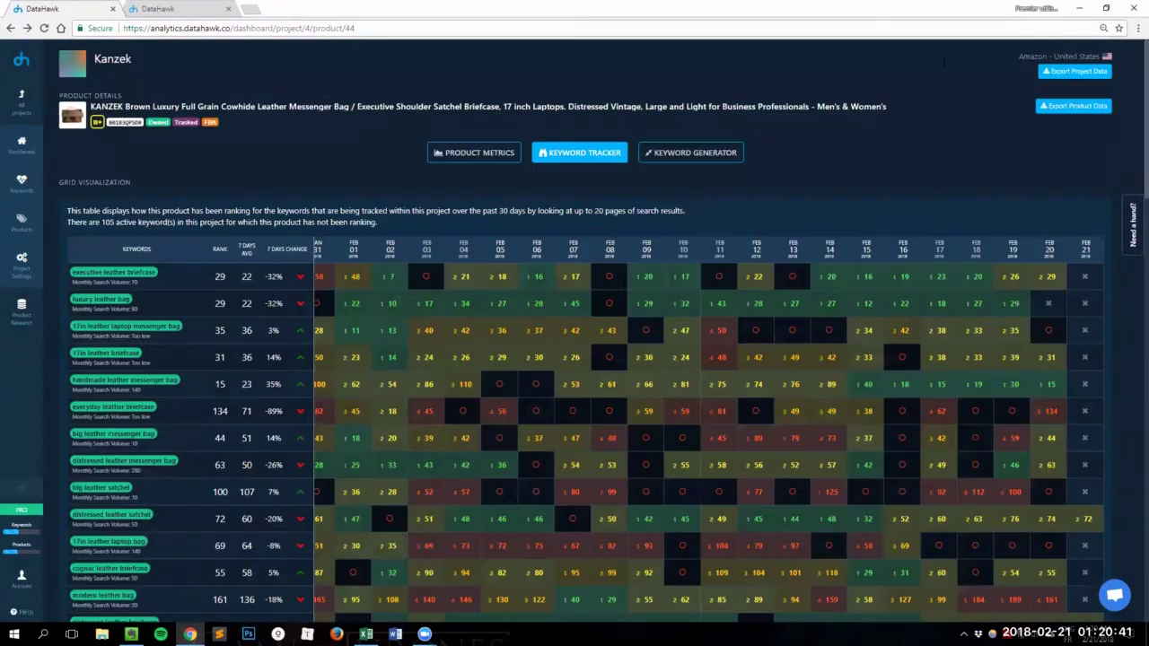
Step: Show the Kanzek bag's Product Metrics charts for reviews, rating, seller rank, price and sales
{"action": "left_click", "coordinate": [460, 160]}
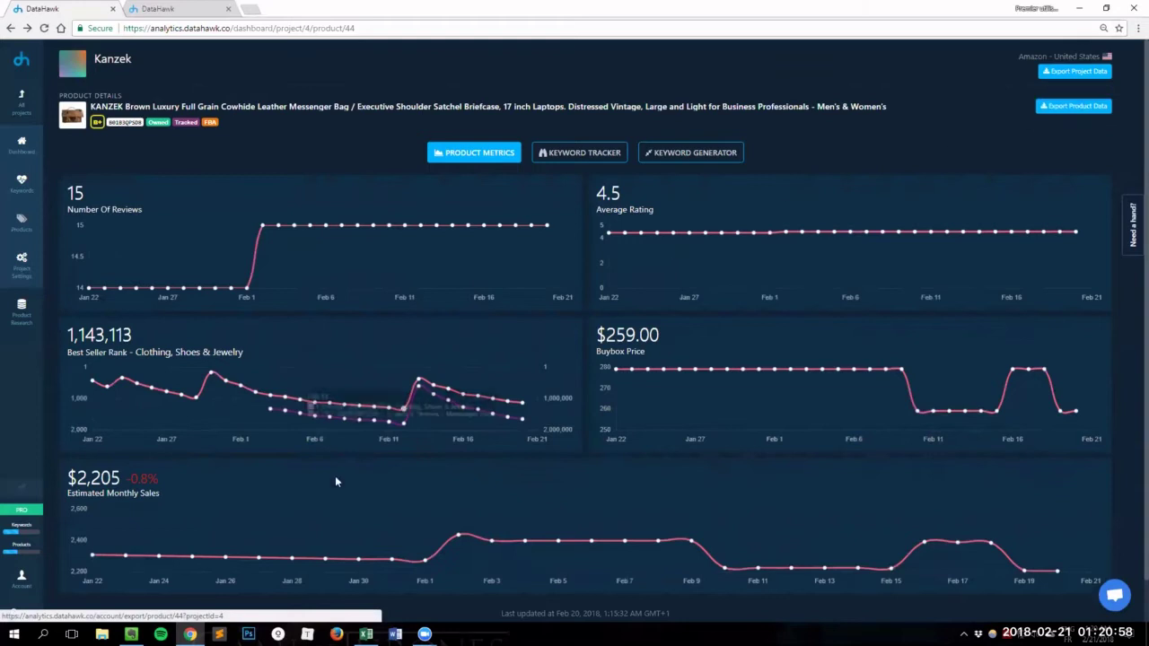
Step: Switch to the exported product performance report in Excel
{"action": "left_click", "coordinate": [366, 634]}
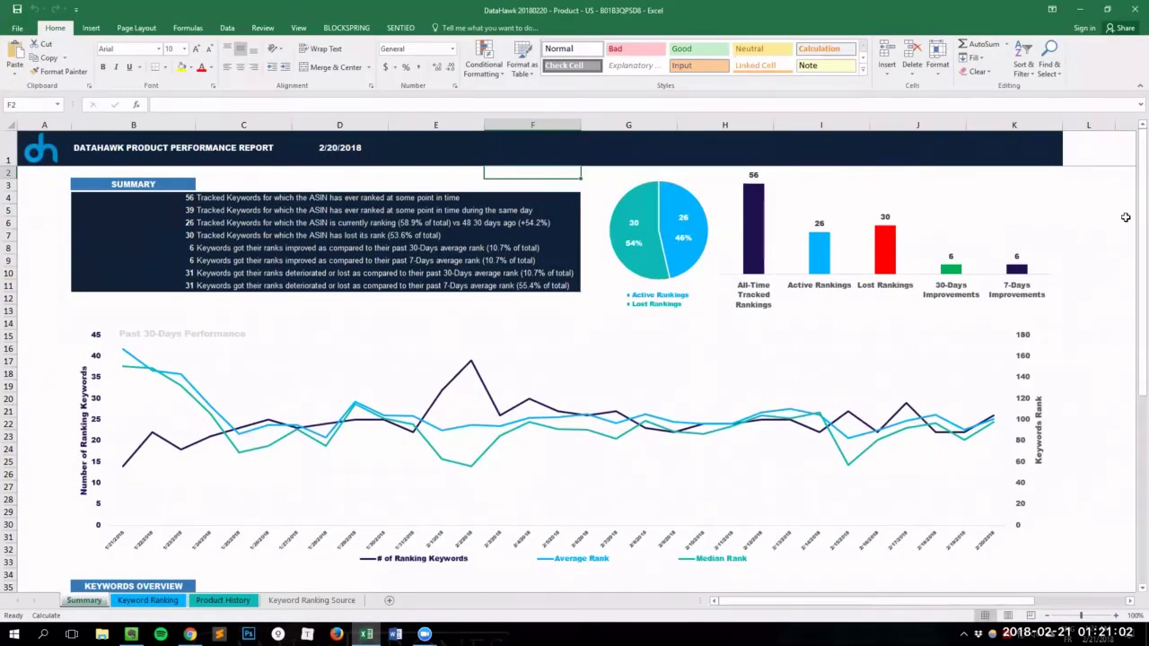
Step: Browse the report's Keyword Ranking and Product History sheets, then minimize Excel back to DataHawk
{"action": "left_click_drag", "start_coordinate": [1134, 196], "coordinate": [1131, 128]}
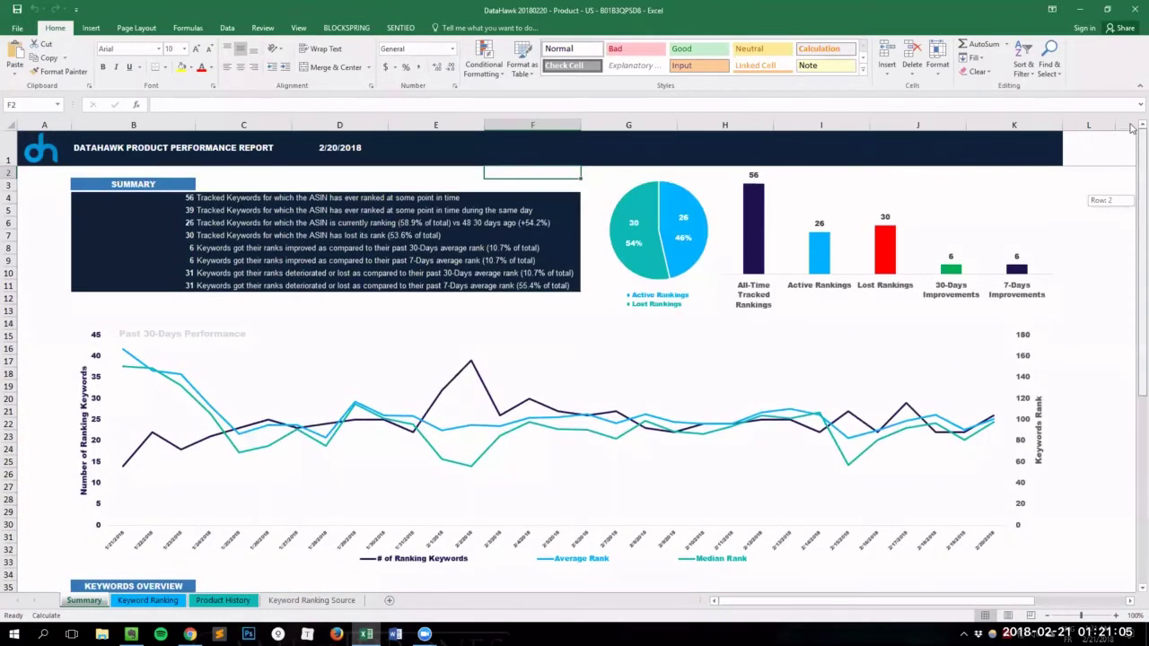
{"action": "left_click", "coordinate": [139, 603]}
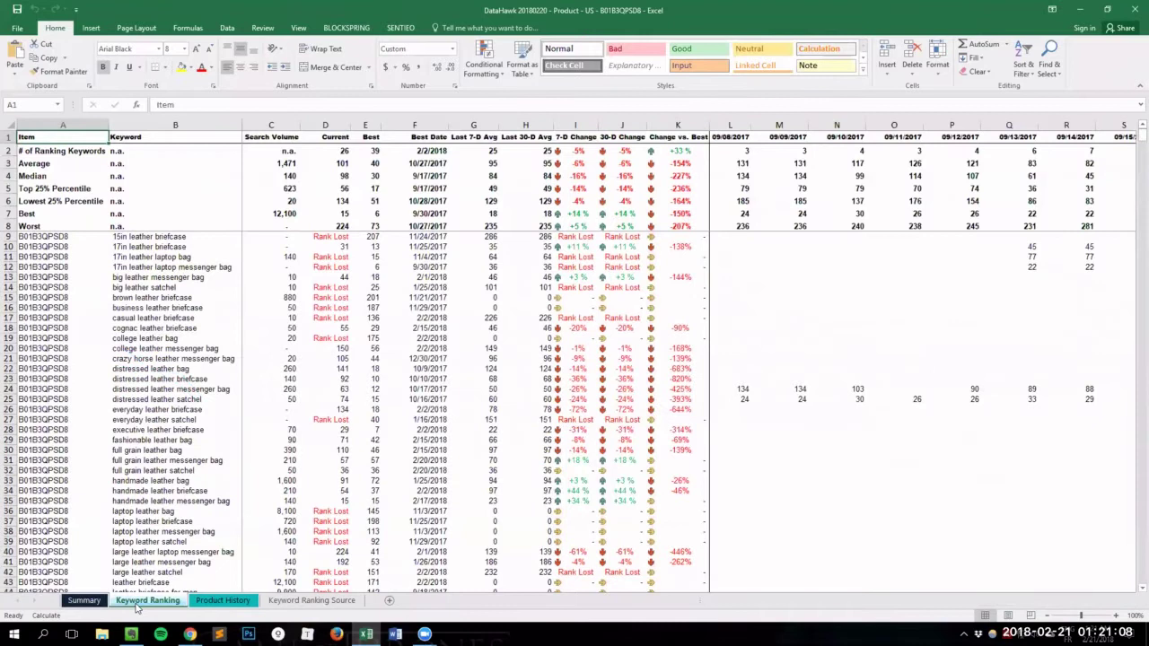
{"action": "left_click", "coordinate": [222, 601]}
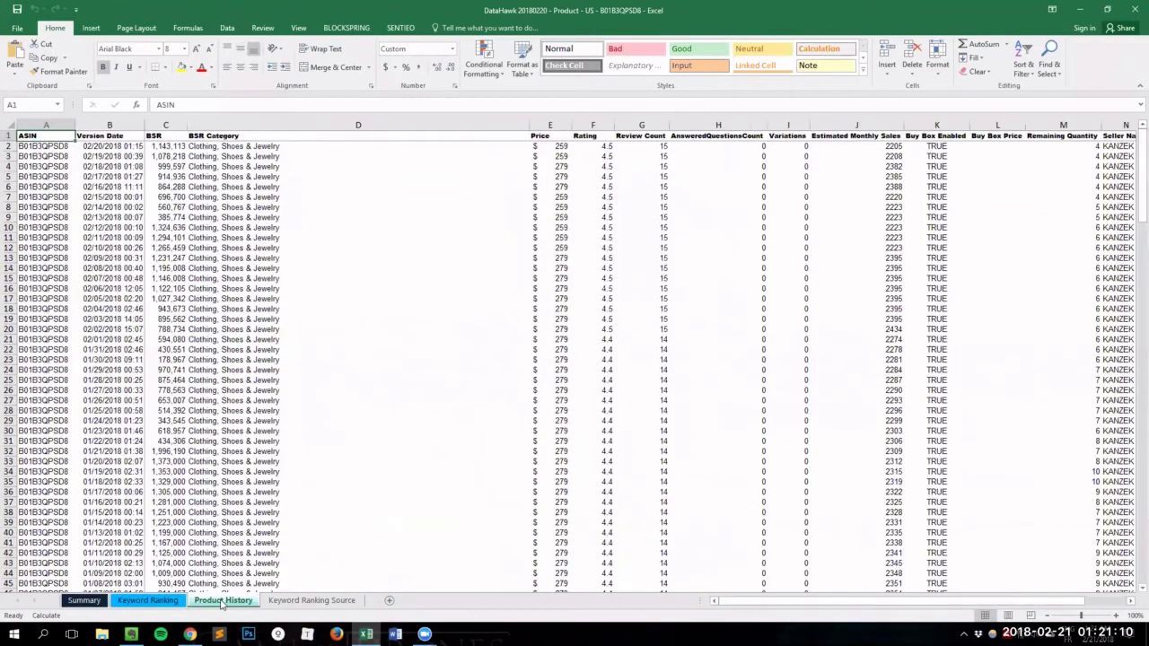
{"action": "left_click", "coordinate": [1079, 9]}
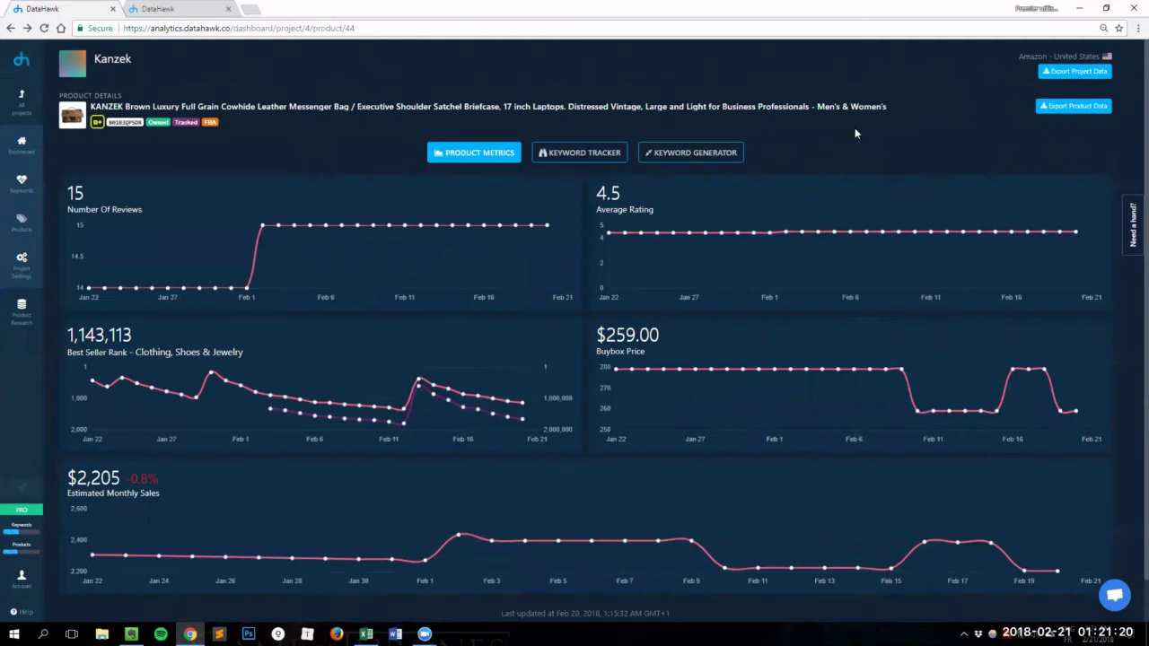
Step: On the 'leather messenger bag for men' keyword page, track the Lifewit and Handmadecraft Unisex bags together
{"action": "left_click", "coordinate": [185, 7]}
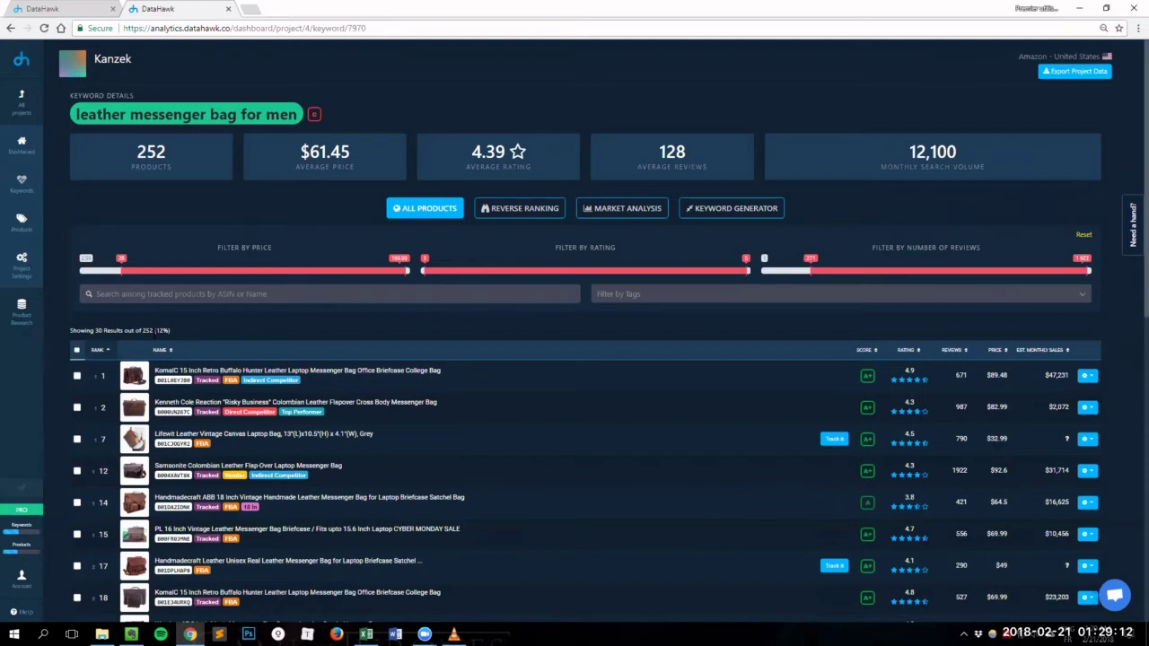
{"action": "left_click", "coordinate": [77, 440]}
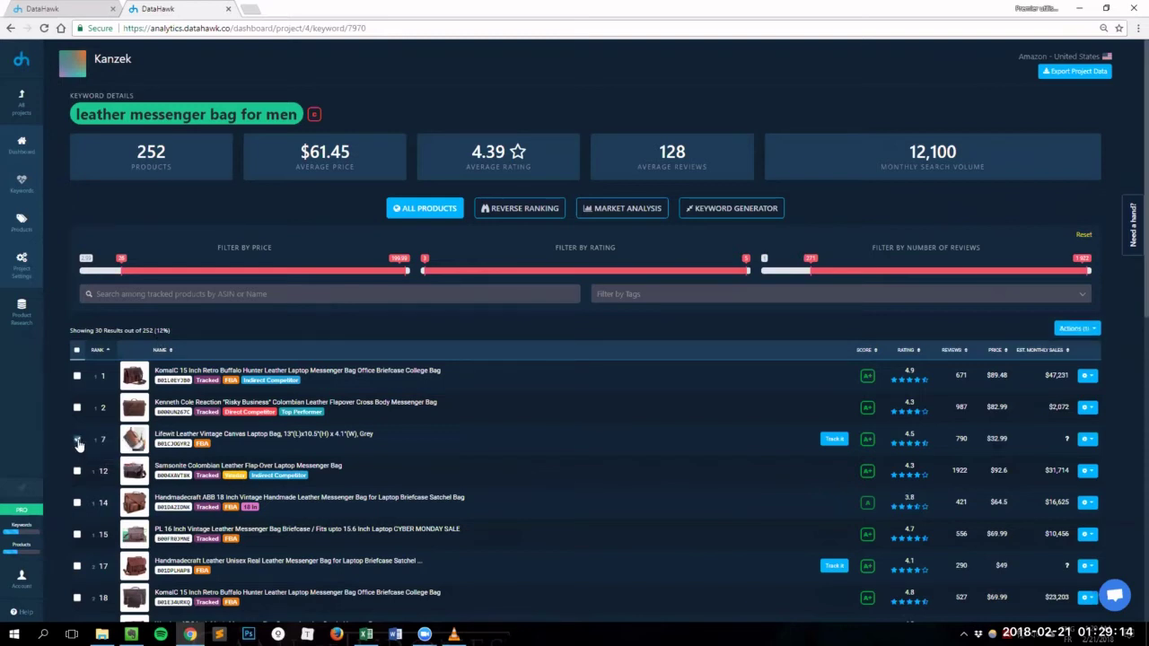
{"action": "left_click", "coordinate": [77, 565]}
{"action": "left_click", "coordinate": [1075, 328]}
{"action": "left_click", "coordinate": [1032, 350]}
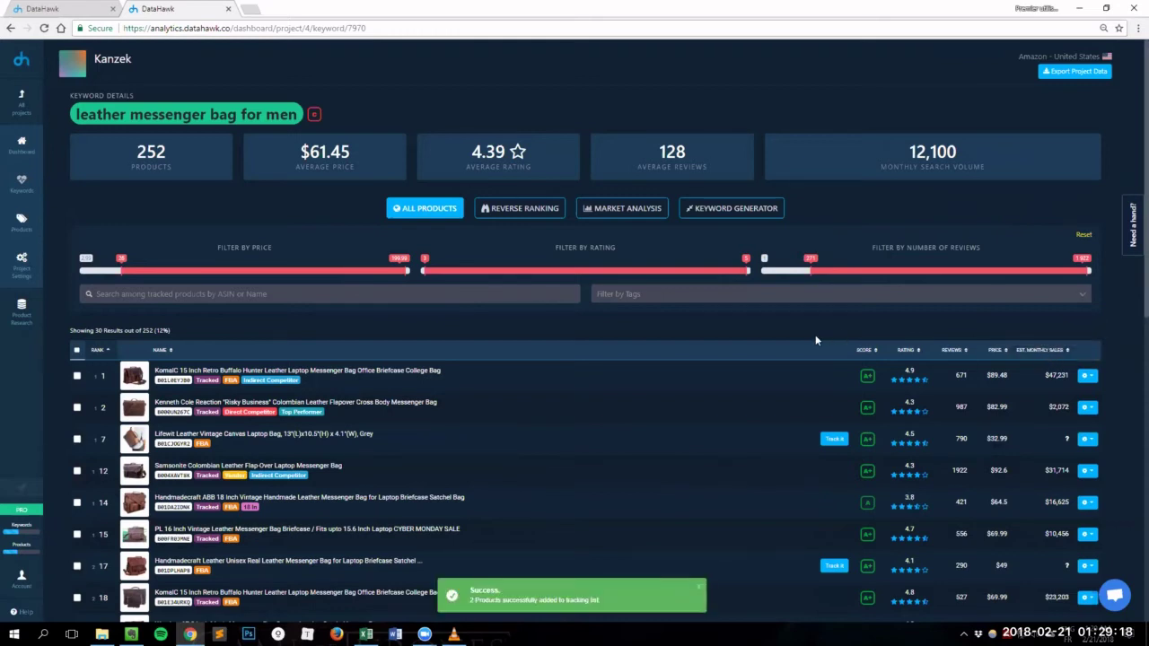
Step: Start tracking the Wowbox 17.3 inch messenger bag further down the list
{"action": "scroll", "coordinate": [808, 270], "scroll_direction": "down", "scroll_amount": 1}
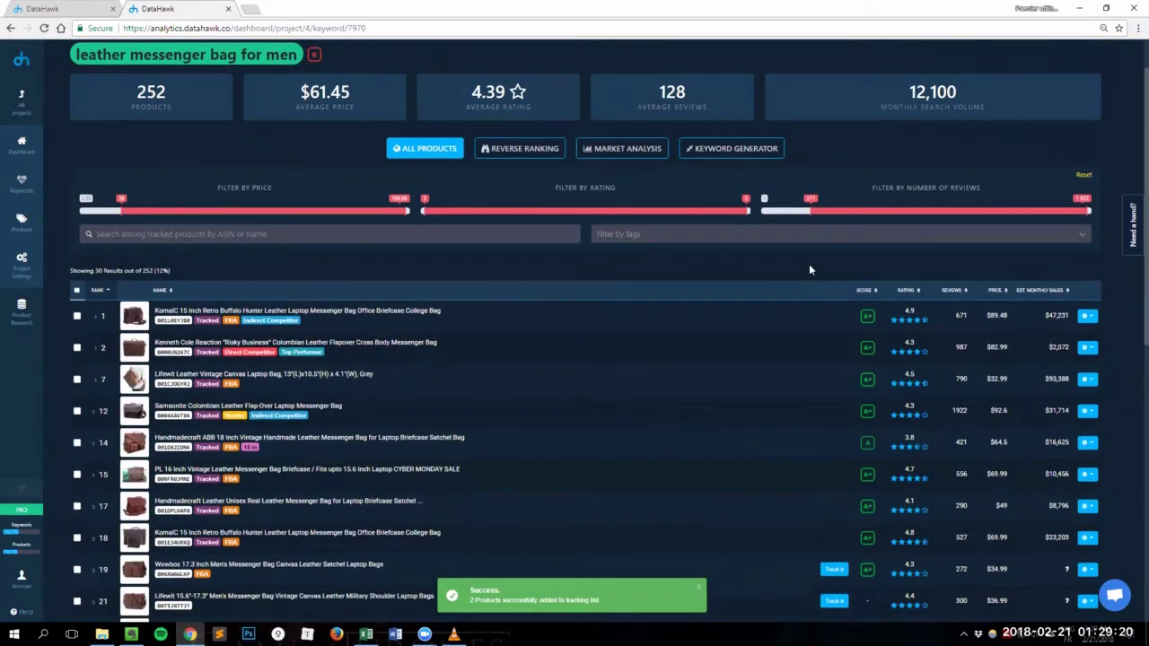
{"action": "scroll", "coordinate": [808, 269], "scroll_direction": "down", "scroll_amount": 1}
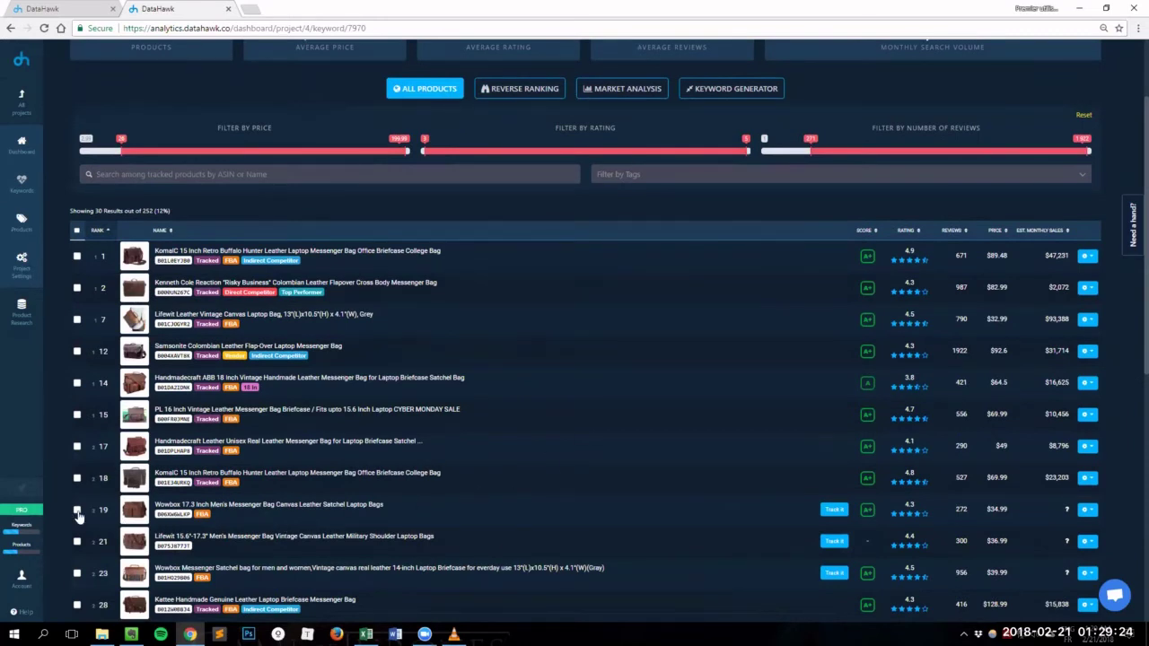
{"action": "left_click", "coordinate": [834, 510]}
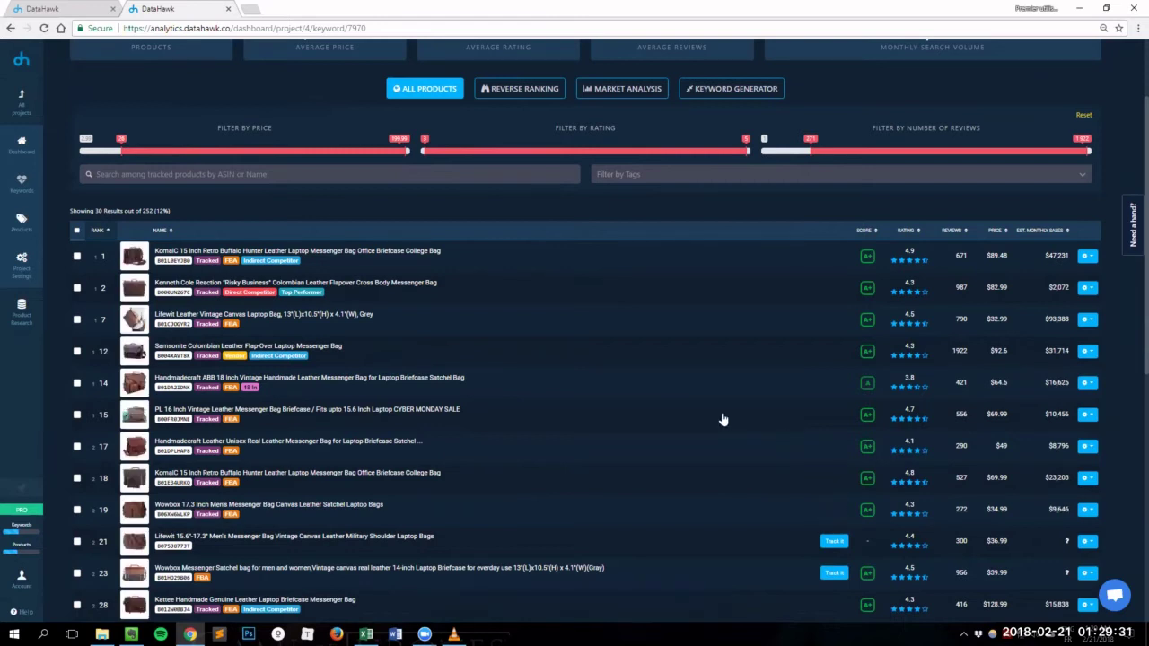
Step: Add the Threat tag to the Kenneth Cole Reaction flap-over bag through Manage Tags
{"action": "left_click", "coordinate": [1086, 288]}
{"action": "left_click", "coordinate": [1023, 394]}
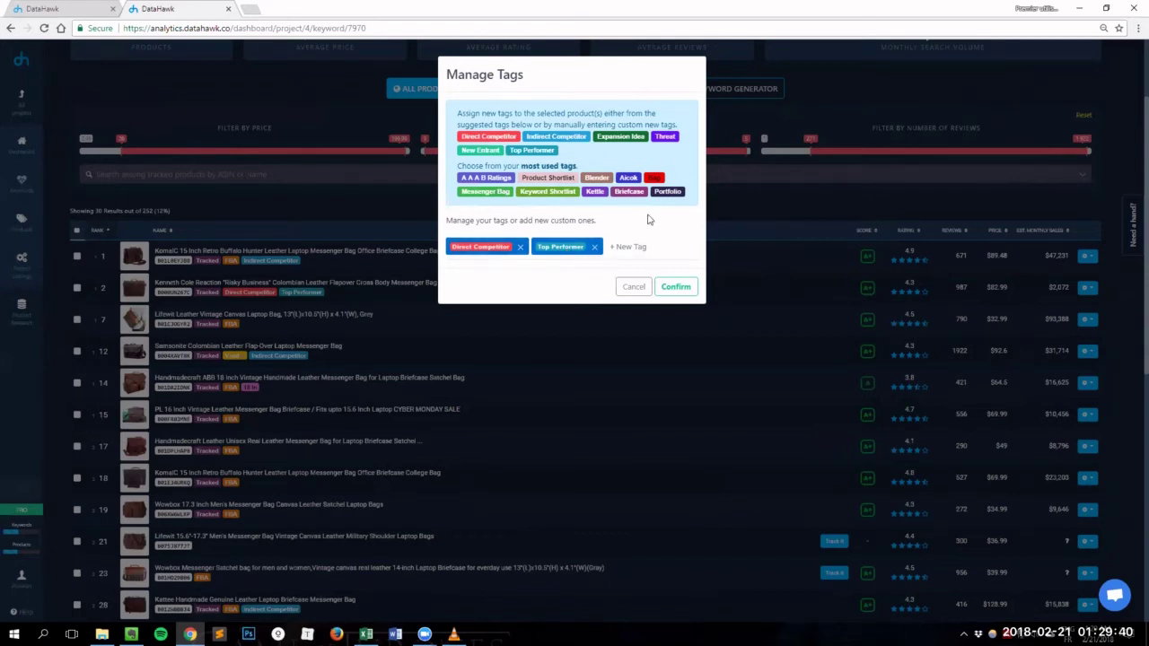
{"action": "left_click", "coordinate": [664, 137]}
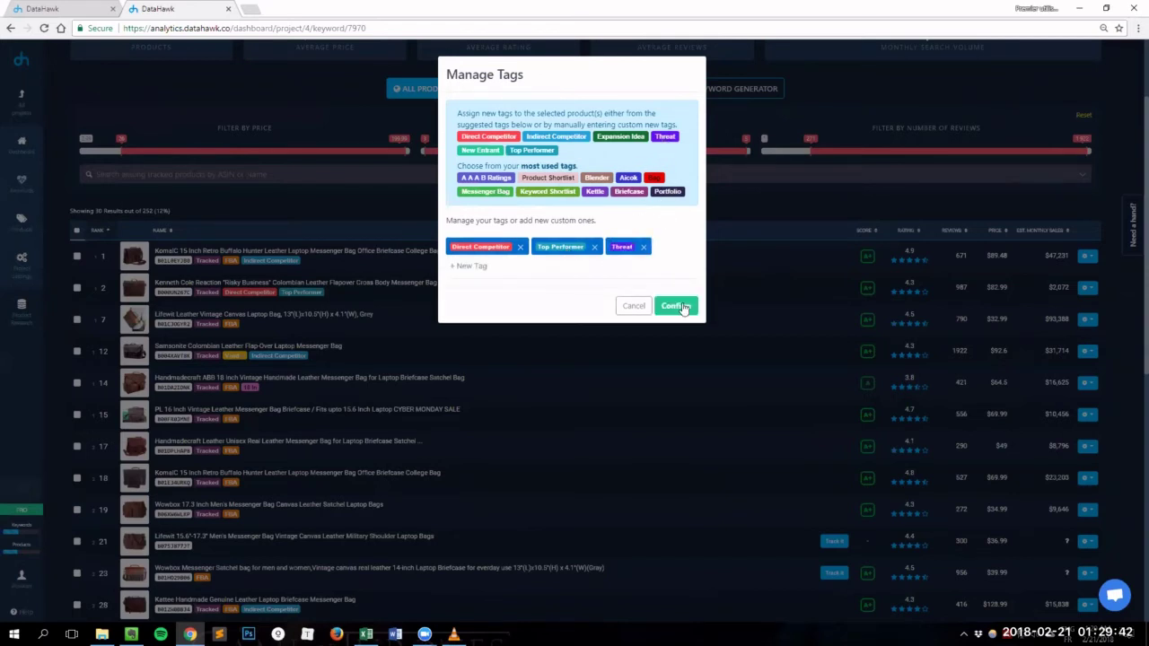
{"action": "left_click", "coordinate": [679, 303]}
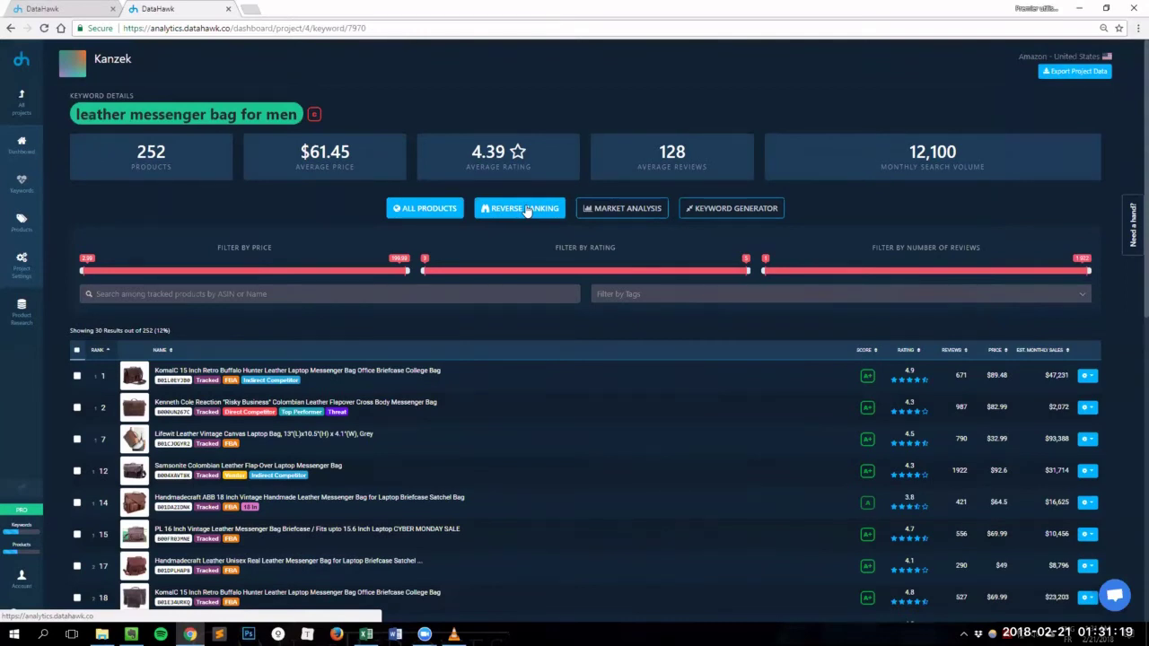
Step: View reverse rankings, expand the KomalC bag's ranking history, then show Market Analysis statistics
{"action": "left_click", "coordinate": [526, 209]}
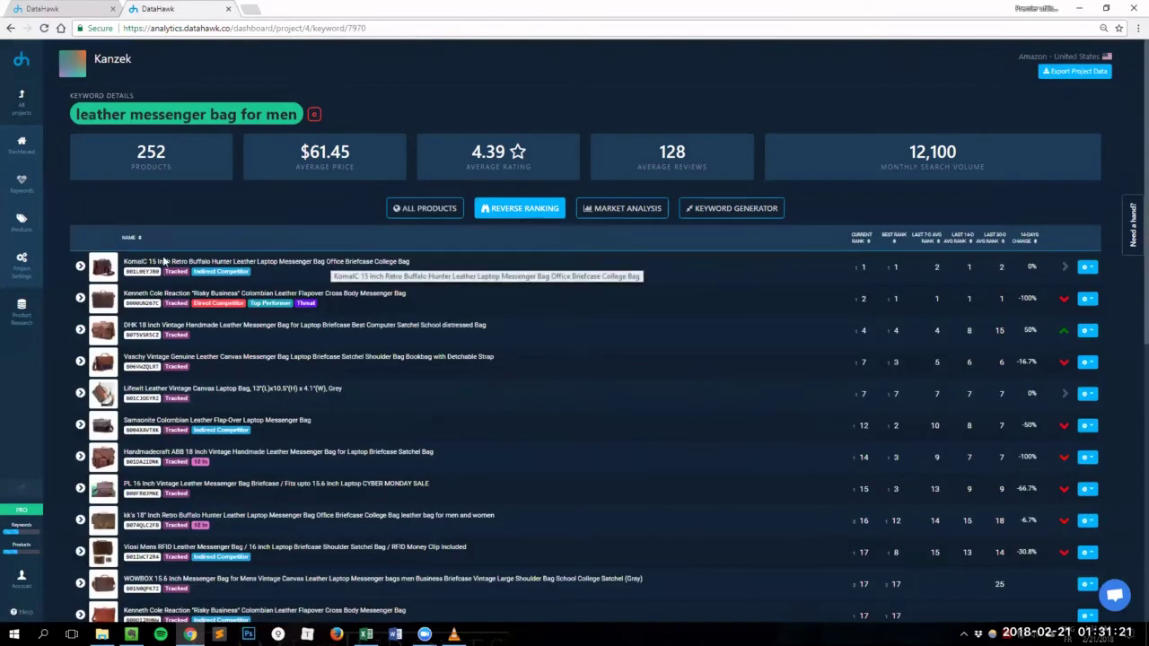
{"action": "left_click", "coordinate": [81, 267]}
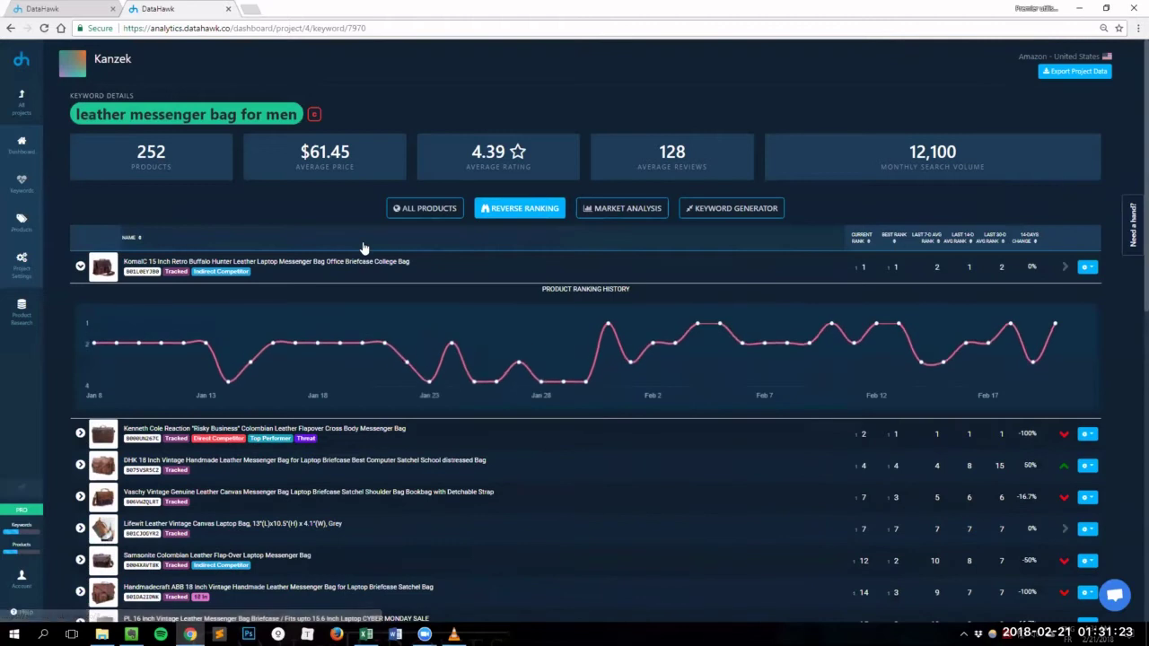
{"action": "left_click", "coordinate": [597, 210]}
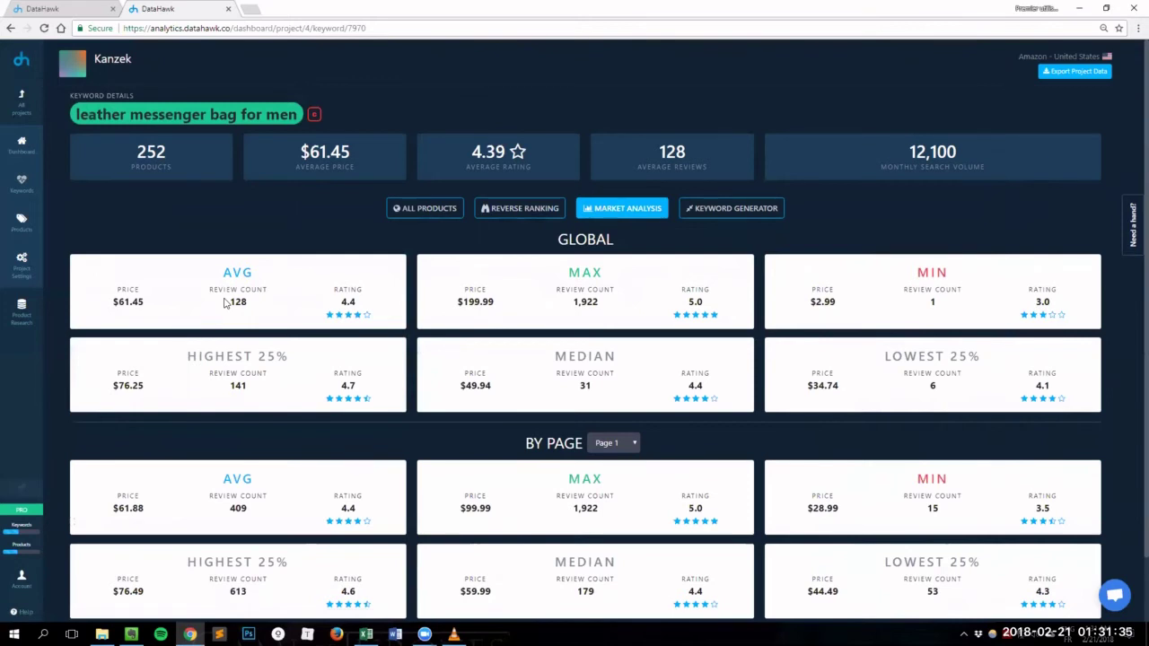
{"action": "scroll", "coordinate": [224, 304], "scroll_direction": "down", "scroll_amount": 1}
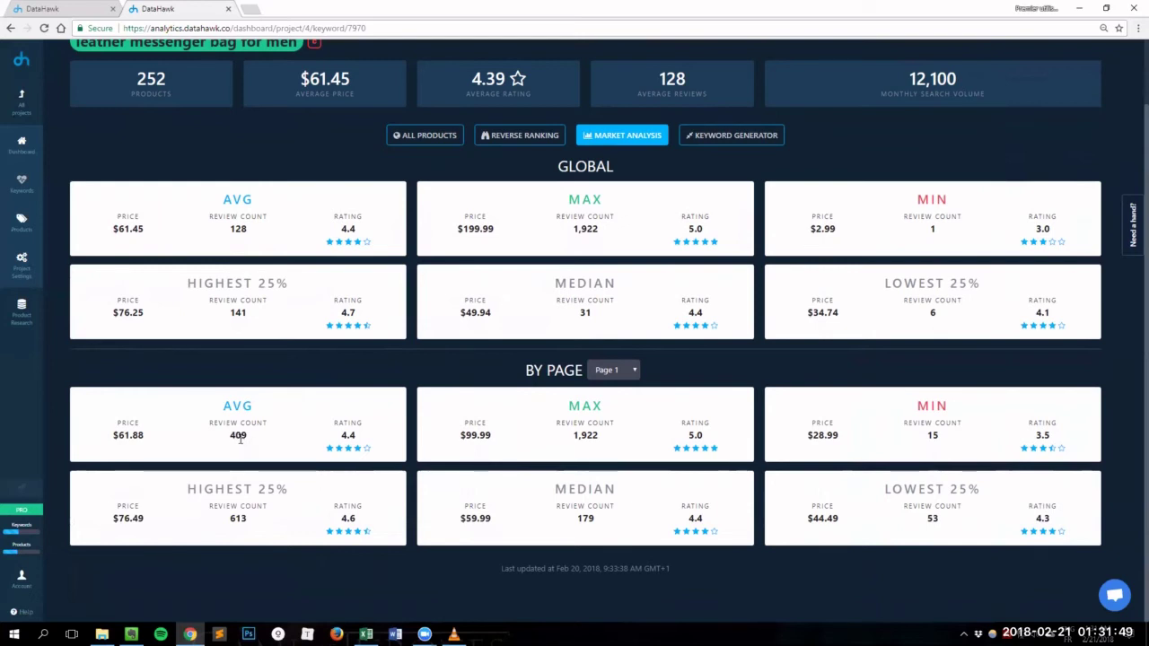
{"action": "scroll", "coordinate": [254, 460], "scroll_direction": "up", "scroll_amount": 1}
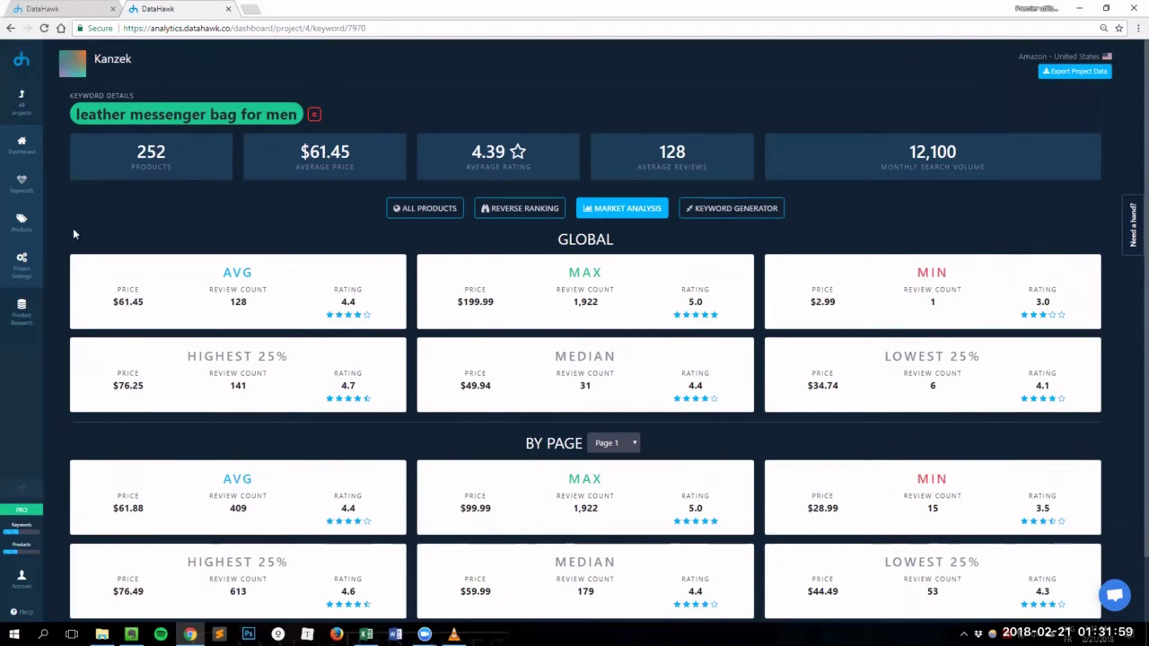
Step: Open Tracked Products, preview and cancel the Add New Product(s) form, and browse the 210-product list
{"action": "left_click", "coordinate": [33, 220]}
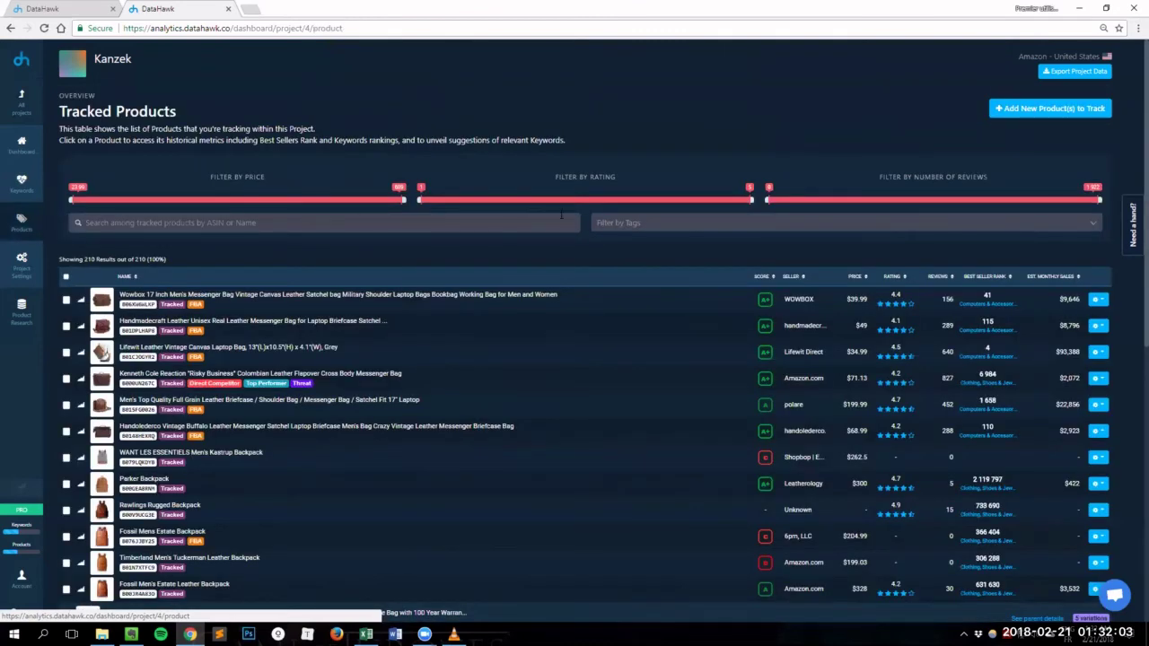
{"action": "left_click", "coordinate": [1042, 111]}
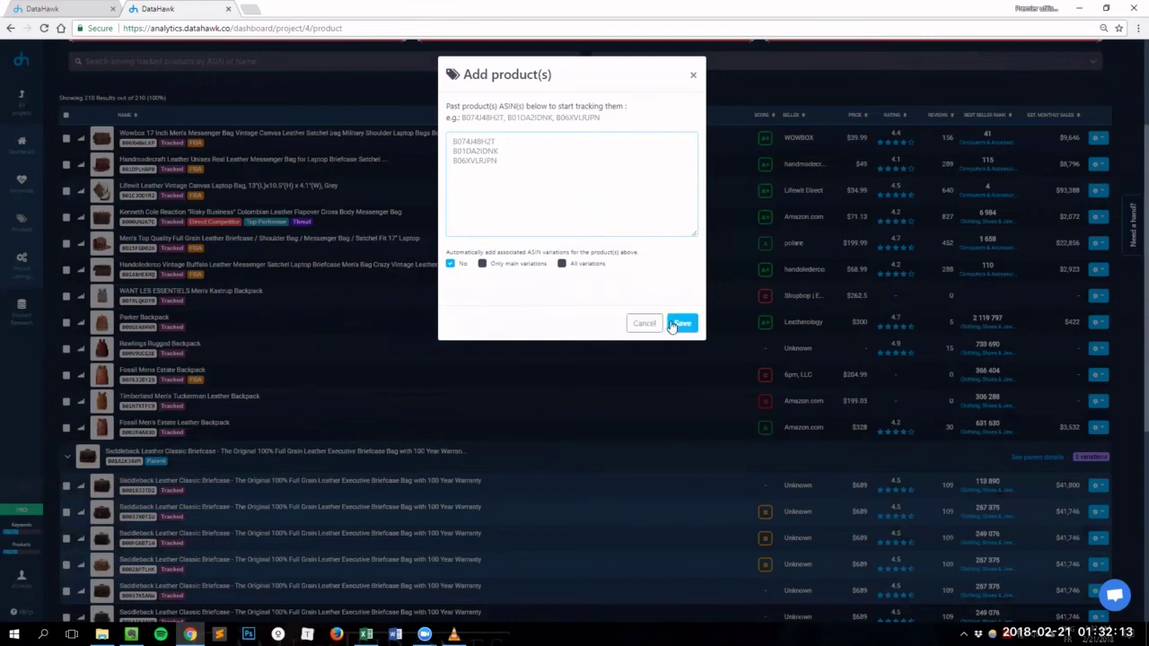
{"action": "left_click", "coordinate": [639, 324]}
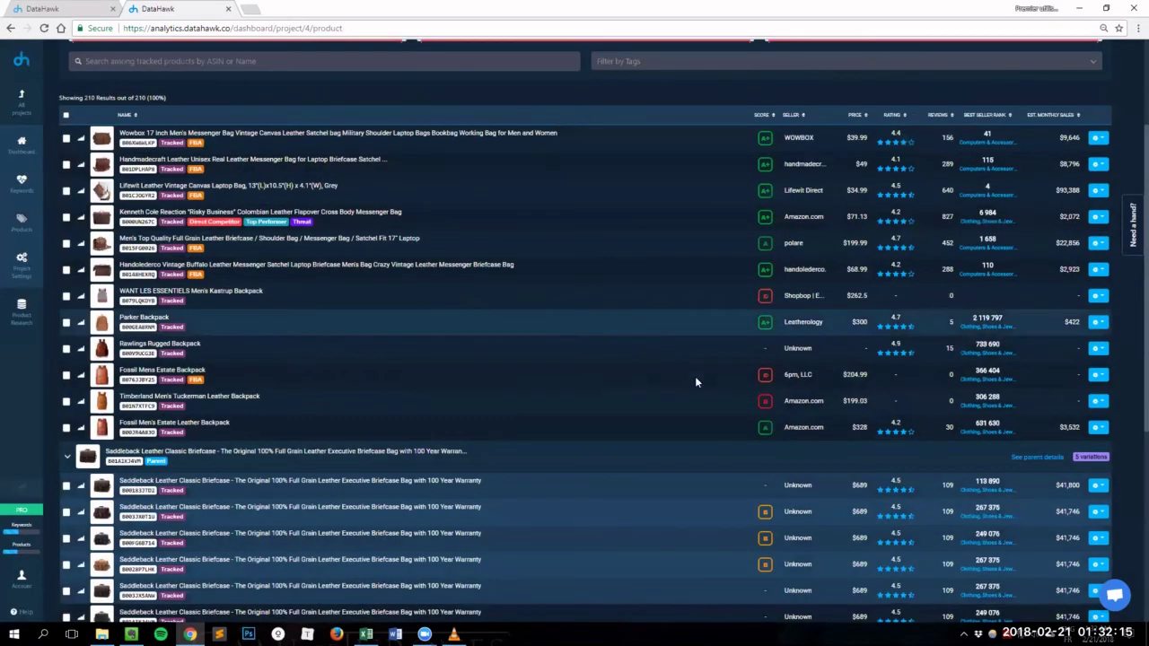
{"action": "scroll", "coordinate": [709, 384], "scroll_direction": "up", "scroll_amount": 3}
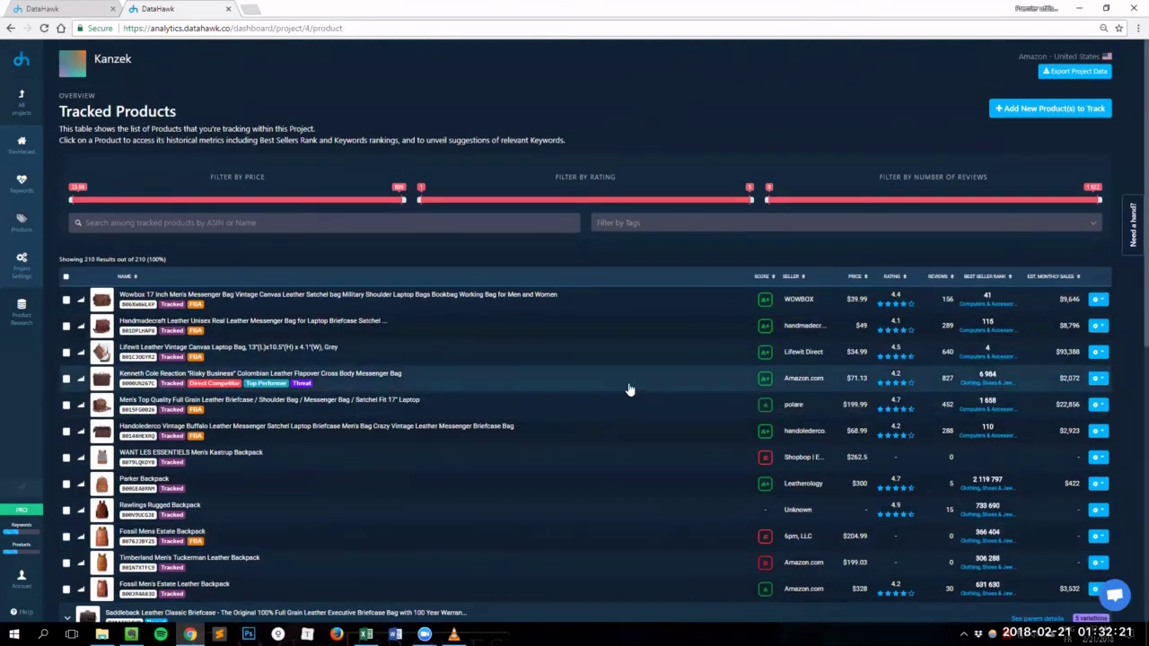
{"action": "scroll", "coordinate": [629, 394], "scroll_direction": "down", "scroll_amount": 2}
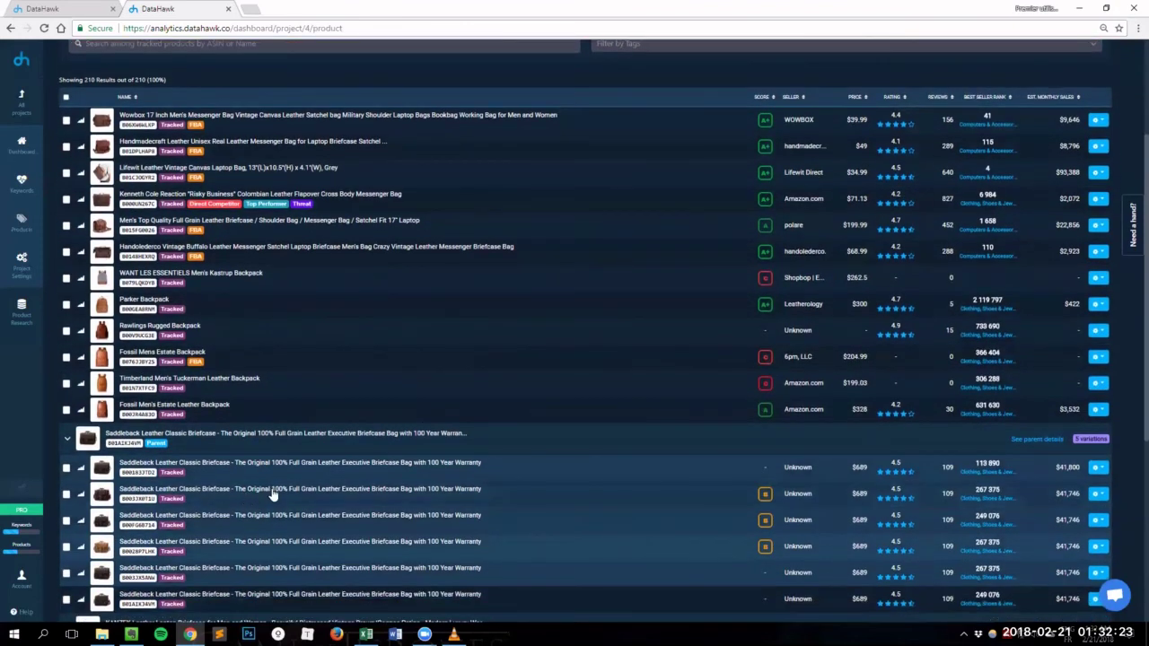
{"action": "scroll", "coordinate": [539, 377], "scroll_direction": "up", "scroll_amount": 2}
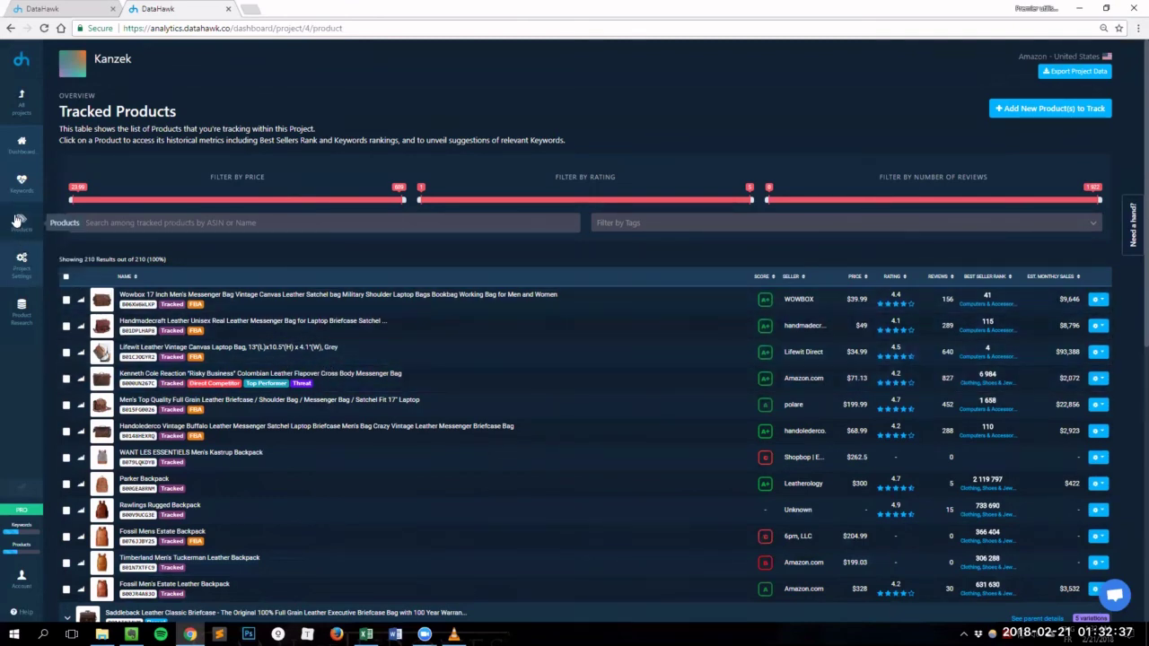
Step: Open Tracked Keywords, then preview and cancel the Add New Keyword(s) to Track form
{"action": "left_click", "coordinate": [16, 189]}
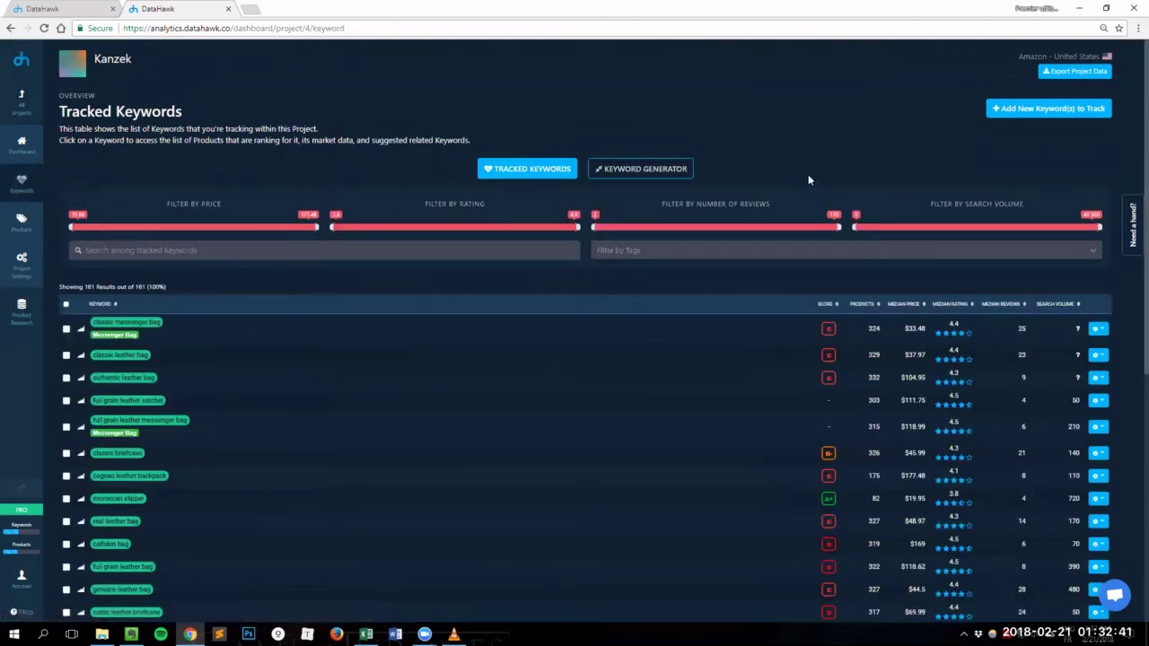
{"action": "left_click", "coordinate": [1032, 108]}
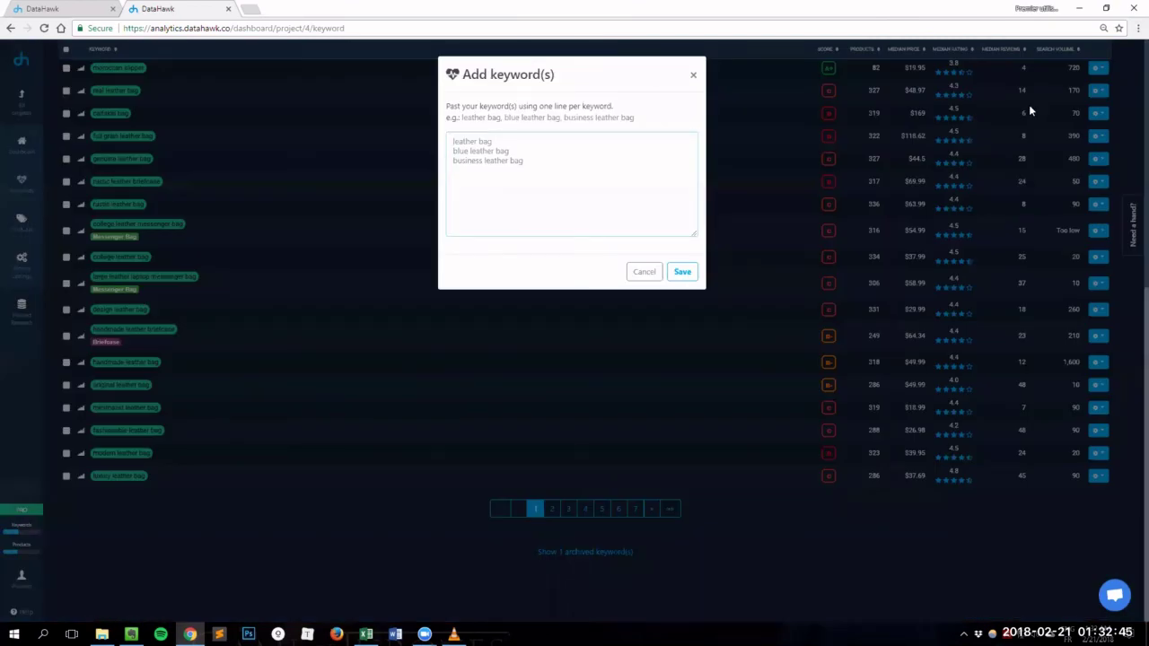
{"action": "left_click", "coordinate": [642, 271]}
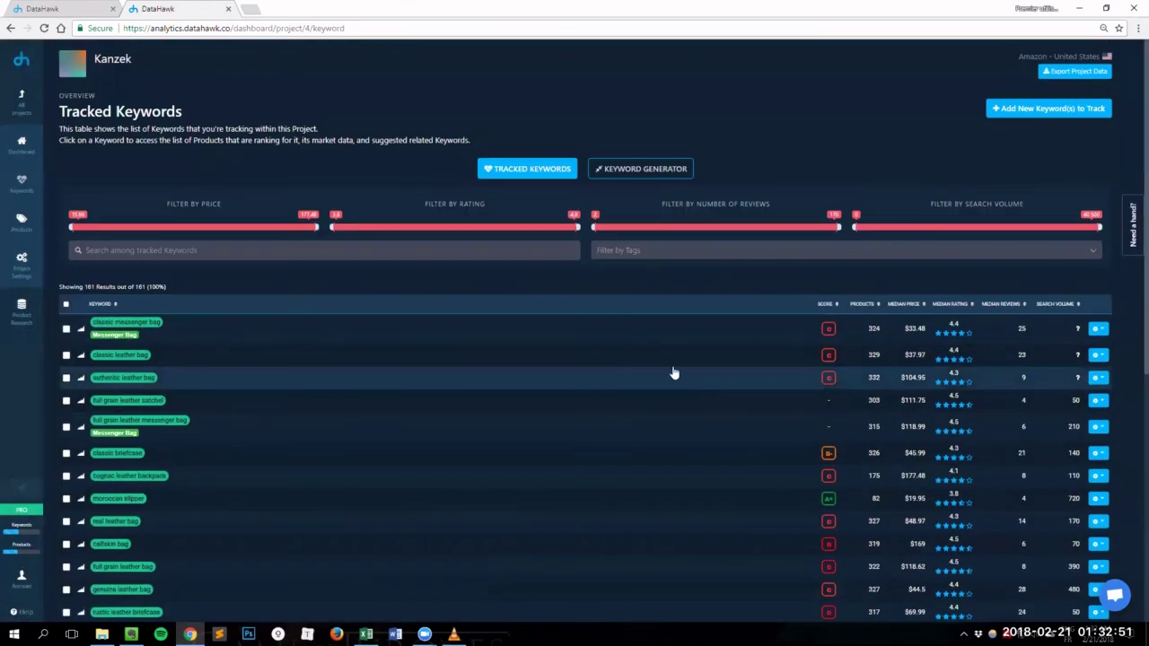